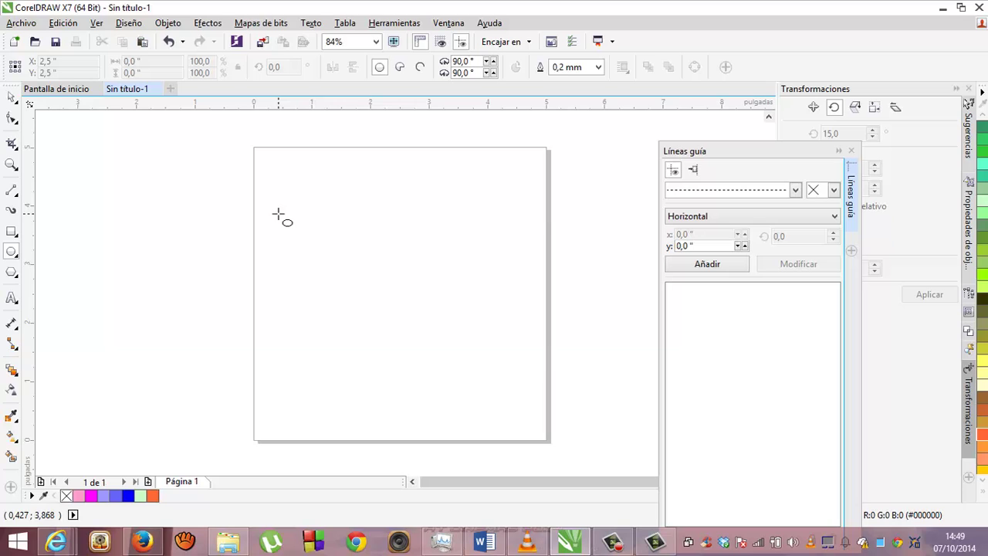
Step: Draw a circle about 2.59 inches across on the page and paste a copy of it in the same place
{"action": "mouse_move", "coordinate": [278, 214]}
{"action": "left_mouse_down"}
{"action": "mouse_move", "coordinate": [289, 237]}
{"action": "mouse_move", "coordinate": [409, 333]}
{"action": "mouse_move", "coordinate": [441, 377]}
{"action": "mouse_move", "coordinate": [426, 365]}
{"action": "left_mouse_up"}
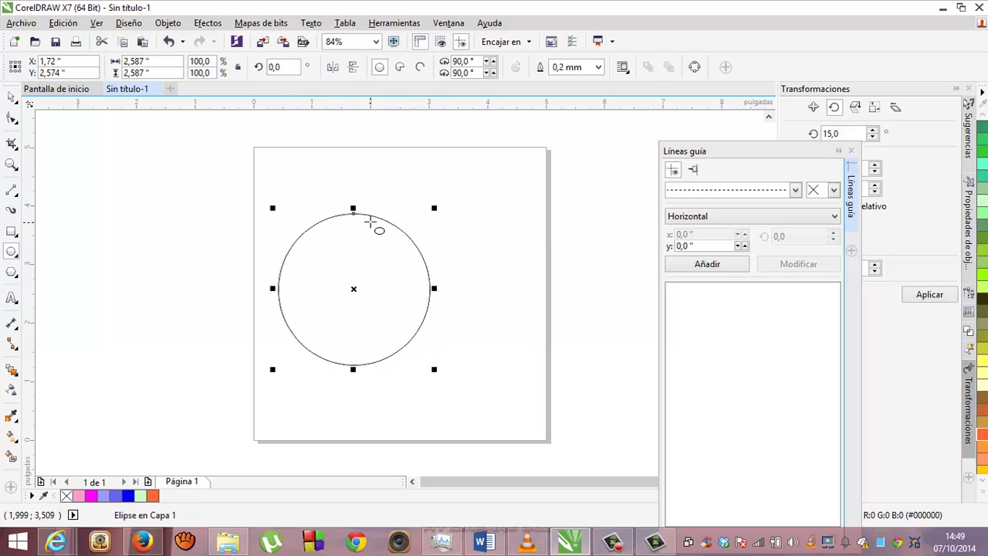
{"action": "left_click", "coordinate": [12, 99]}
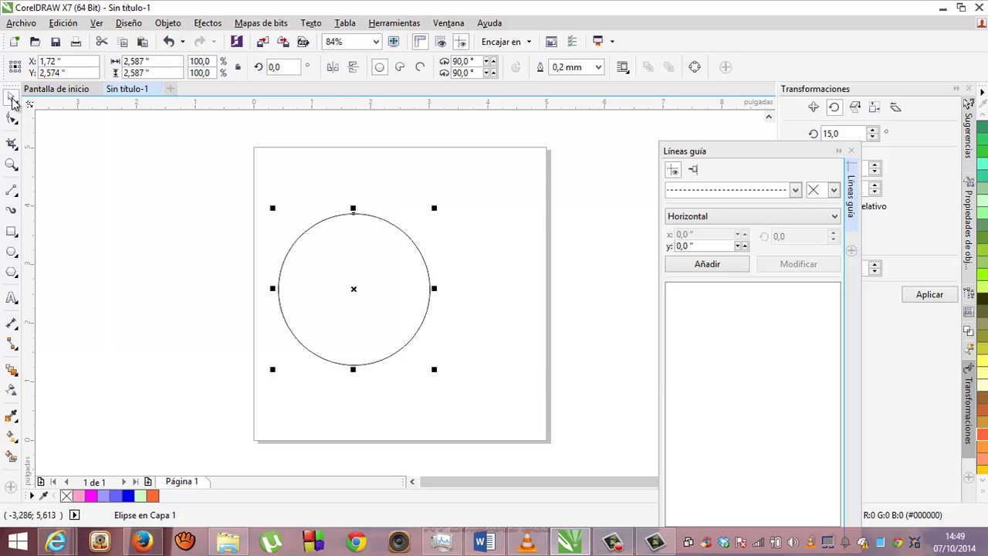
{"action": "right_click", "coordinate": [394, 224]}
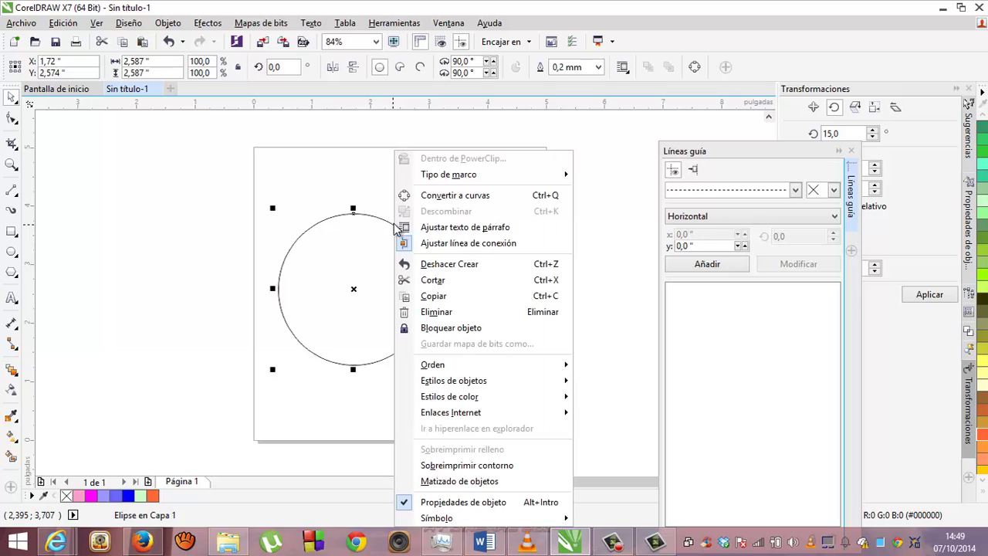
{"action": "left_click", "coordinate": [431, 295]}
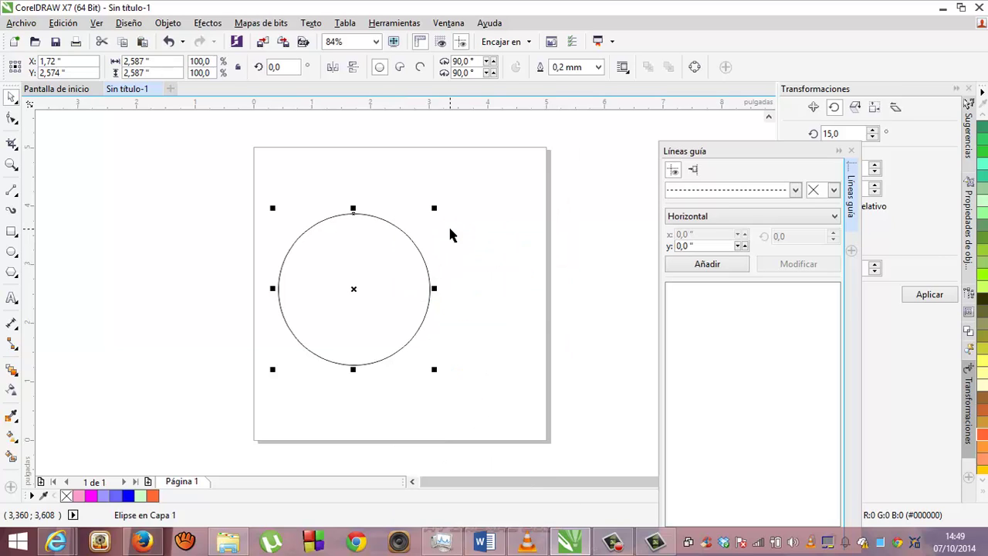
{"action": "right_click", "coordinate": [450, 229]}
{"action": "left_click", "coordinate": [469, 323]}
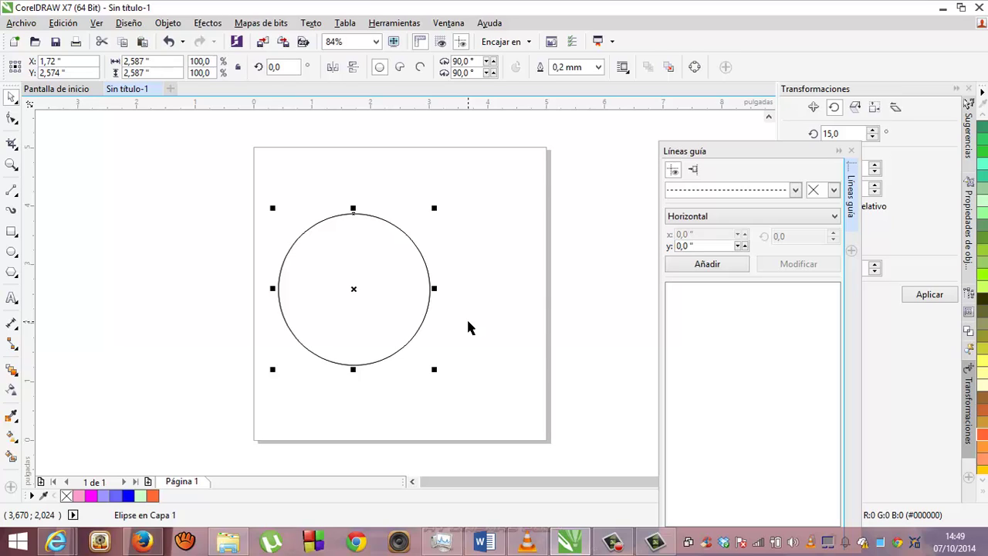
Step: Nudge the copied circle horizontally to the right until its centre is at X 3.06 inches, still partly overlapping the original circle
{"action": "key", "text": "Right"}
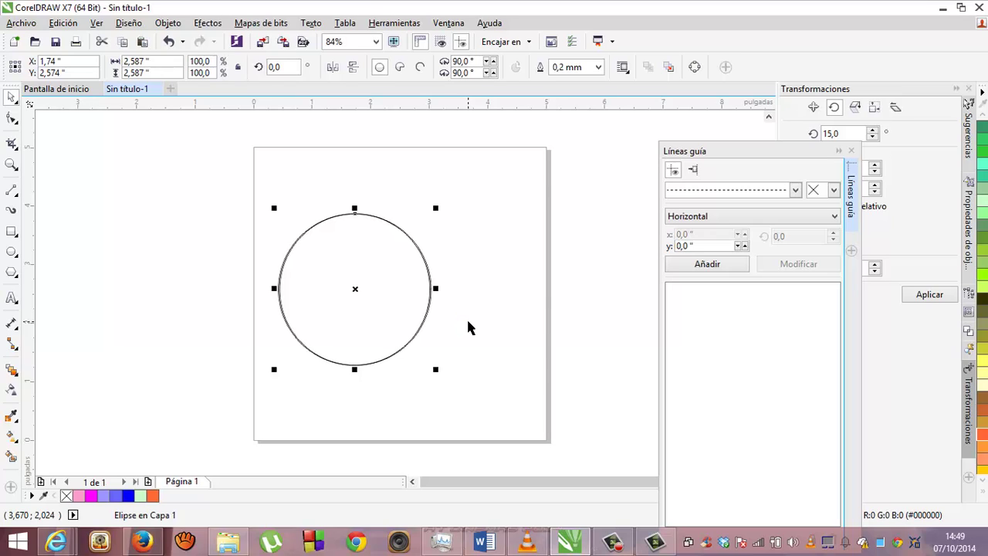
{"action": "key", "text": "Right"}
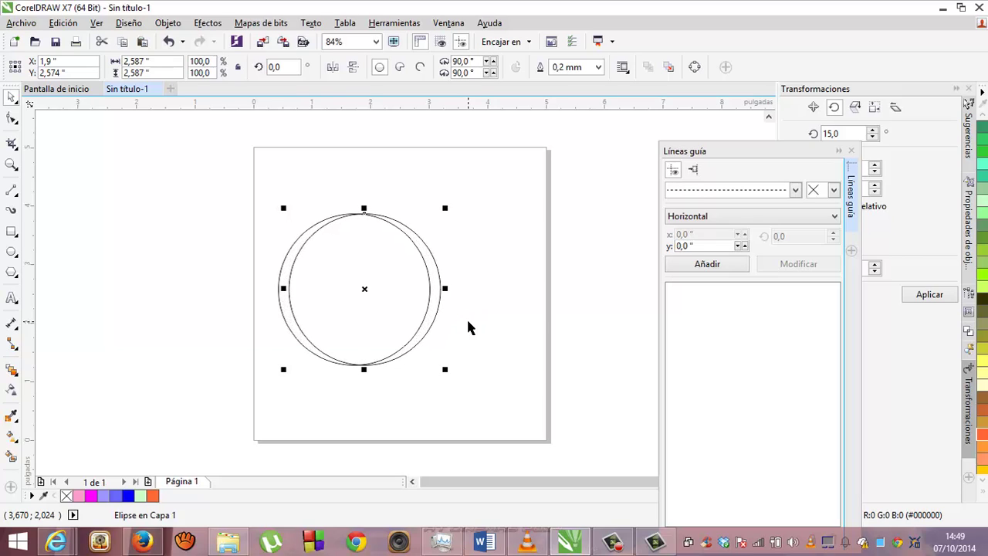
{"action": "key", "text": "Escape"}
{"action": "key", "text": "Right"}
{"action": "key", "text": "Right"}
{"action": "key", "text": "Right"}
{"action": "key", "text": "Right"}
{"action": "key", "text": "Right"}
{"action": "key", "text": "Right"}
{"action": "key", "text": "Right"}
{"action": "key", "text": "Right"}
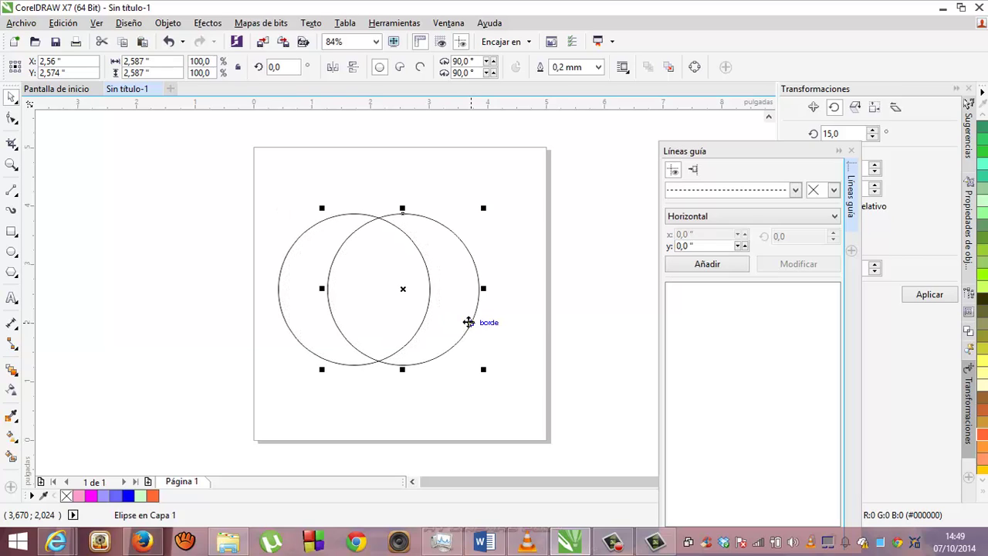
{"action": "key", "text": "Right"}
{"action": "key", "text": "Right"}
{"action": "key", "text": "Right"}
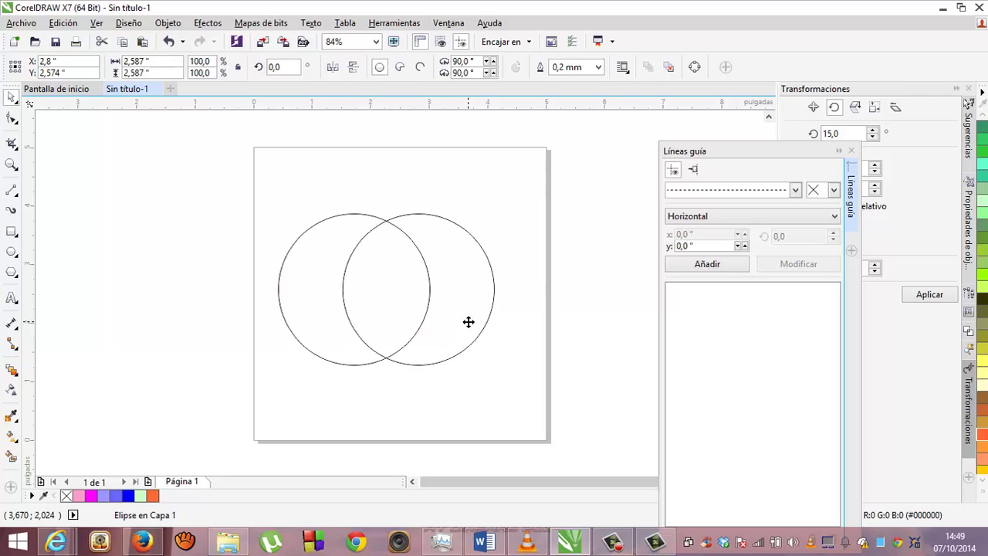
{"action": "key", "text": "Right"}
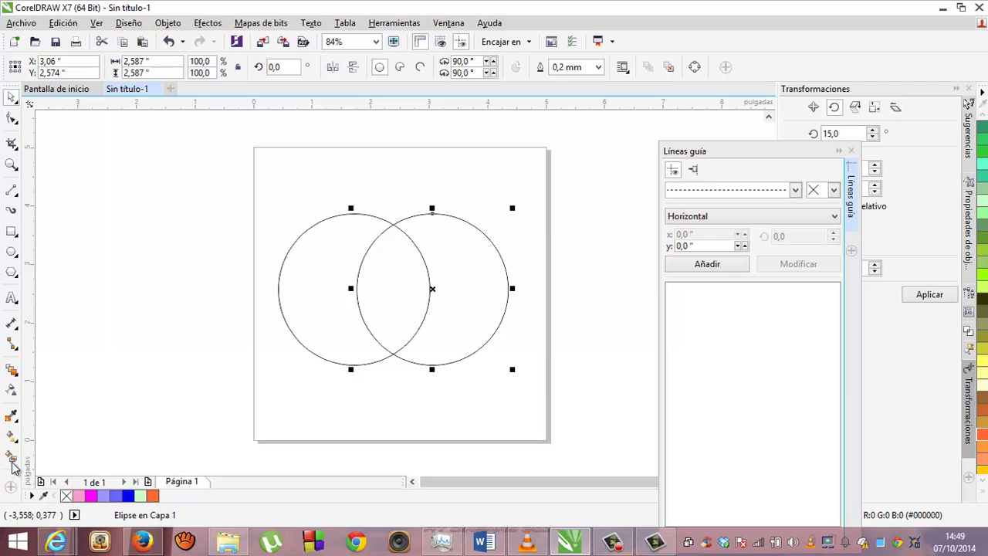
Step: Smart fill the overlap between the two circles with pink and no outline
{"action": "left_click", "coordinate": [13, 457]}
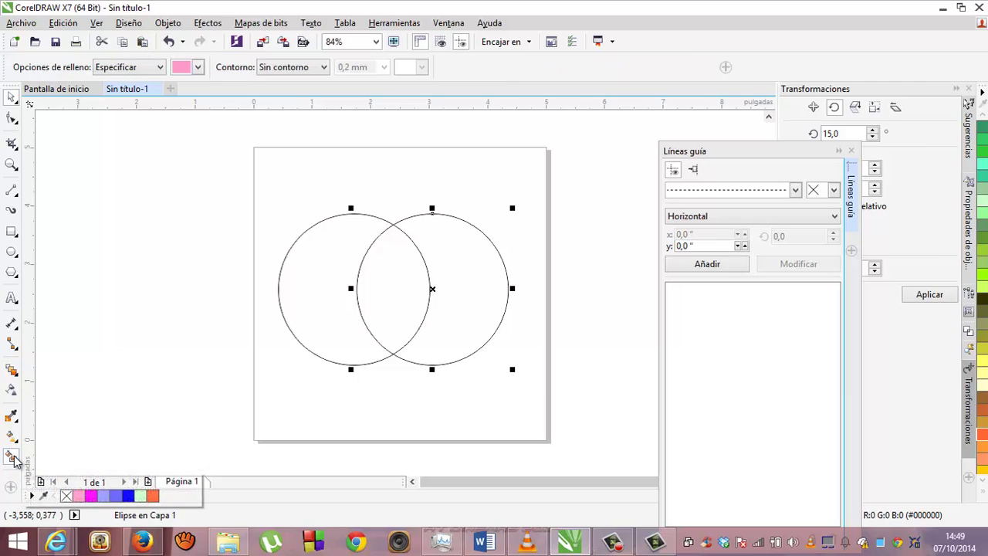
{"action": "left_click", "coordinate": [388, 274]}
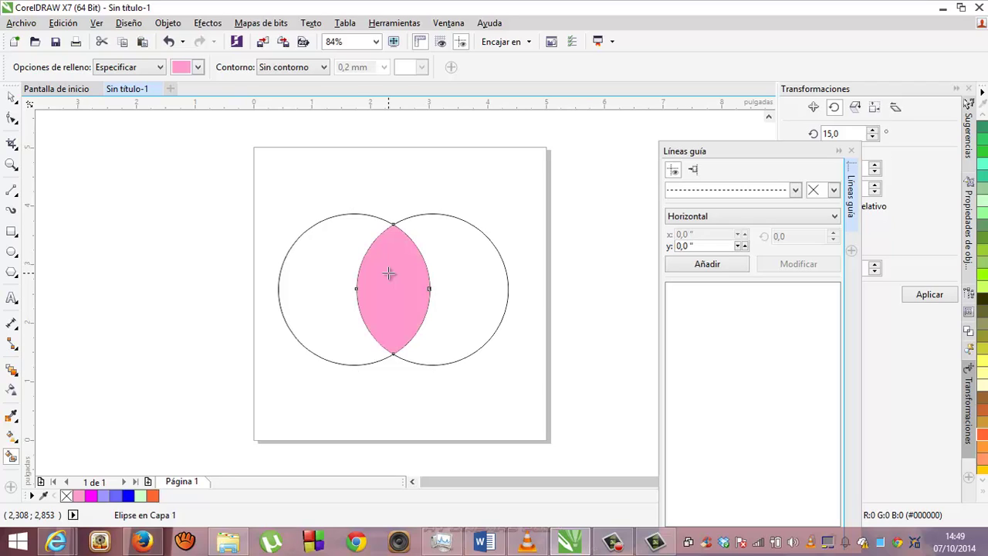
Step: Keep the Smart Fill outline option at Sin contorno and set its fill colour to orange
{"action": "left_click", "coordinate": [324, 68]}
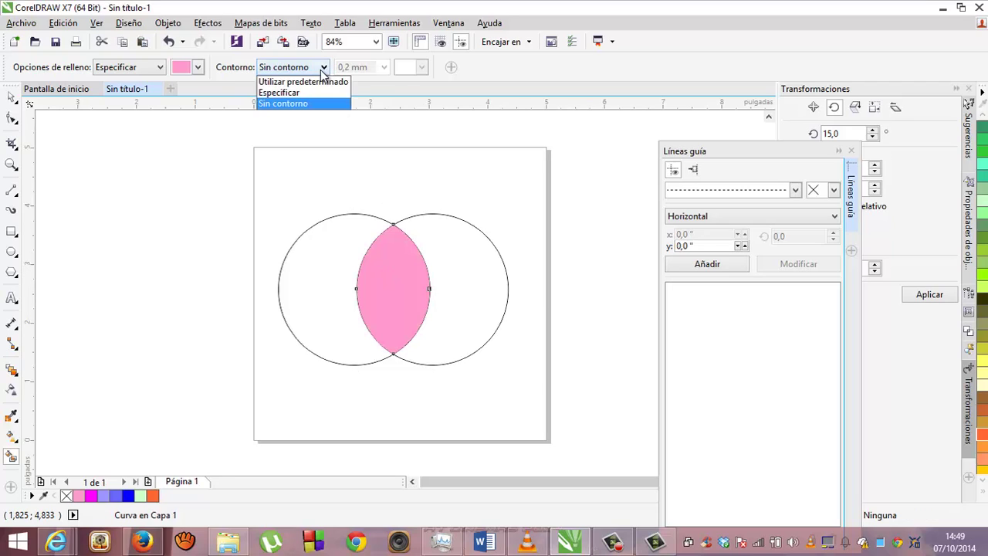
{"action": "left_click", "coordinate": [324, 67]}
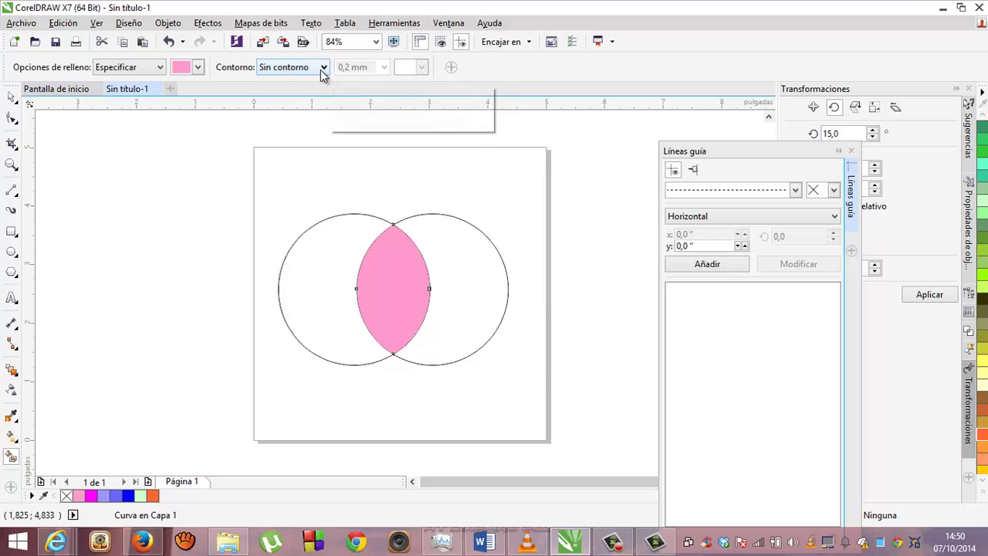
{"action": "left_click", "coordinate": [323, 67]}
{"action": "left_click", "coordinate": [306, 104]}
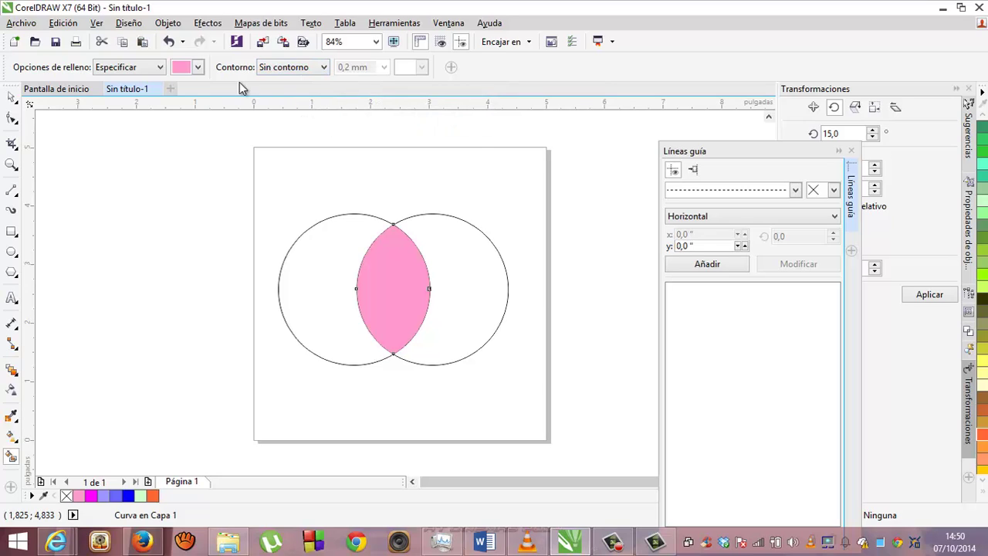
{"action": "left_click", "coordinate": [199, 68]}
{"action": "left_click", "coordinate": [179, 89]}
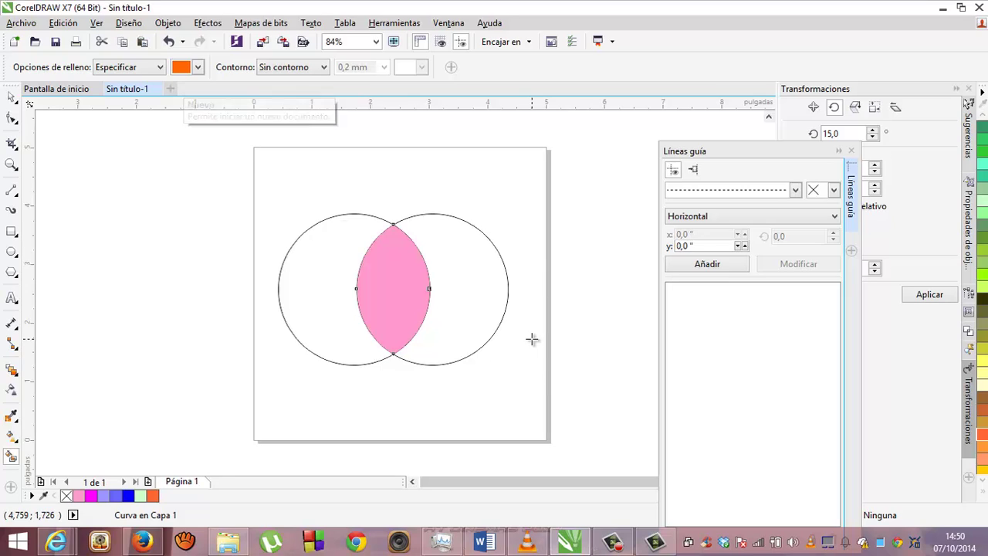
Step: Delete both circles so only the pink petal is left, and close the Líneas guía docker
{"action": "left_click", "coordinate": [14, 105]}
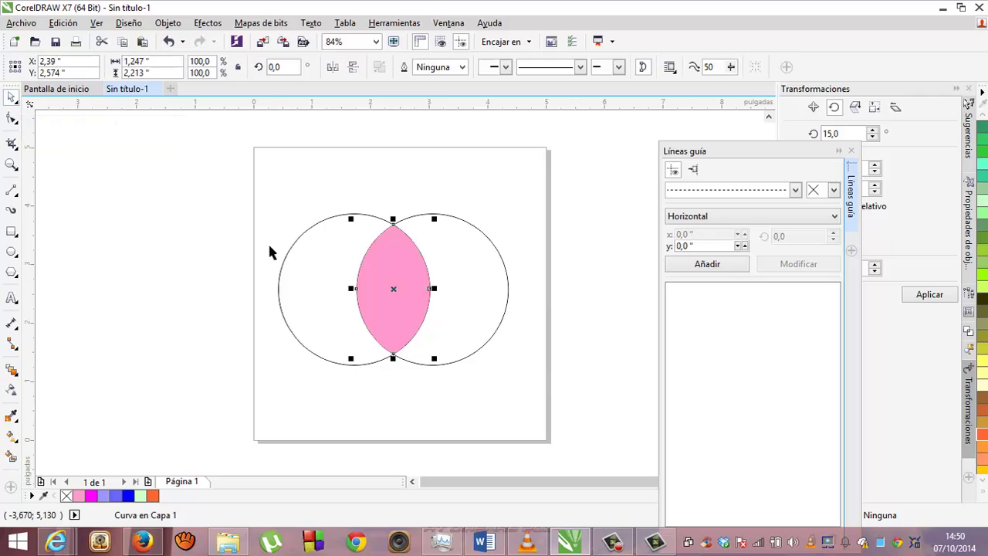
{"action": "left_click", "coordinate": [285, 260]}
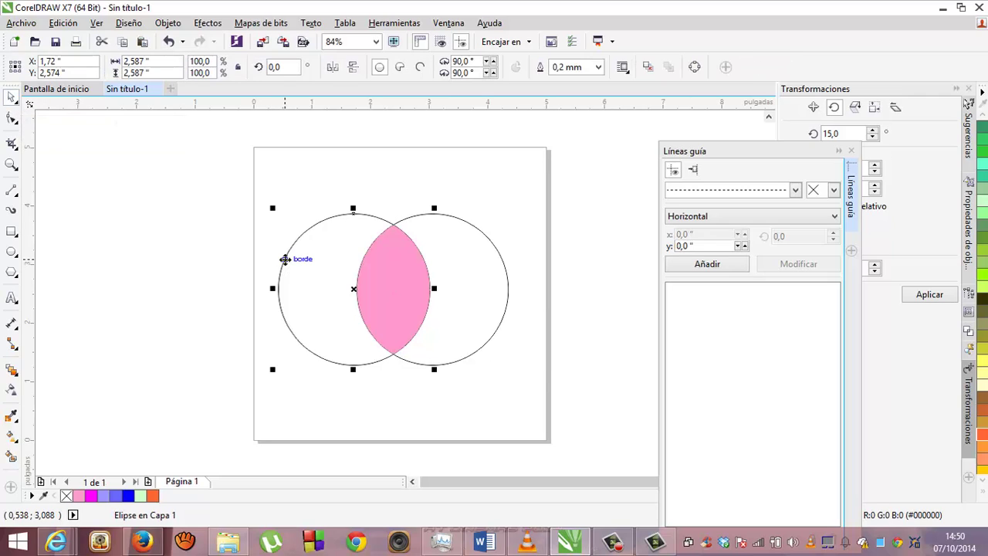
{"action": "left_click_drag", "start_coordinate": [285, 260], "coordinate": [496, 248]}
{"action": "key", "text": "Delete"}
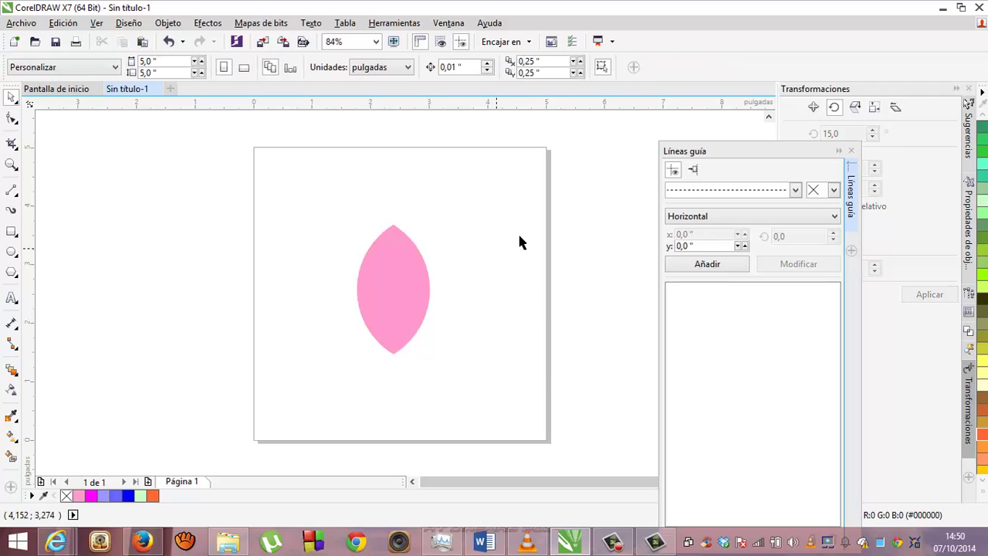
{"action": "left_click", "coordinate": [851, 150]}
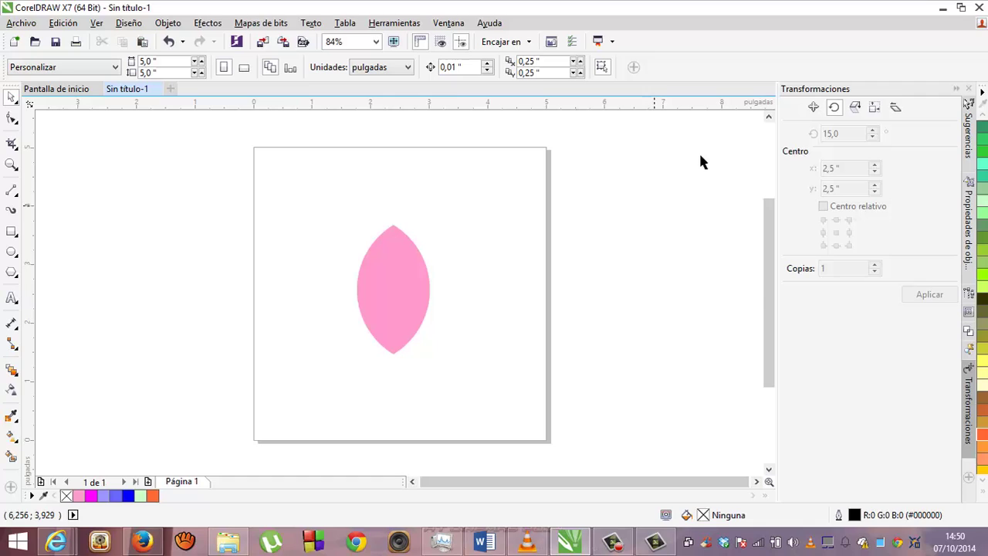
Step: Select the pink petal and open the Girar (rotate) transformation settings
{"action": "left_click", "coordinate": [390, 286]}
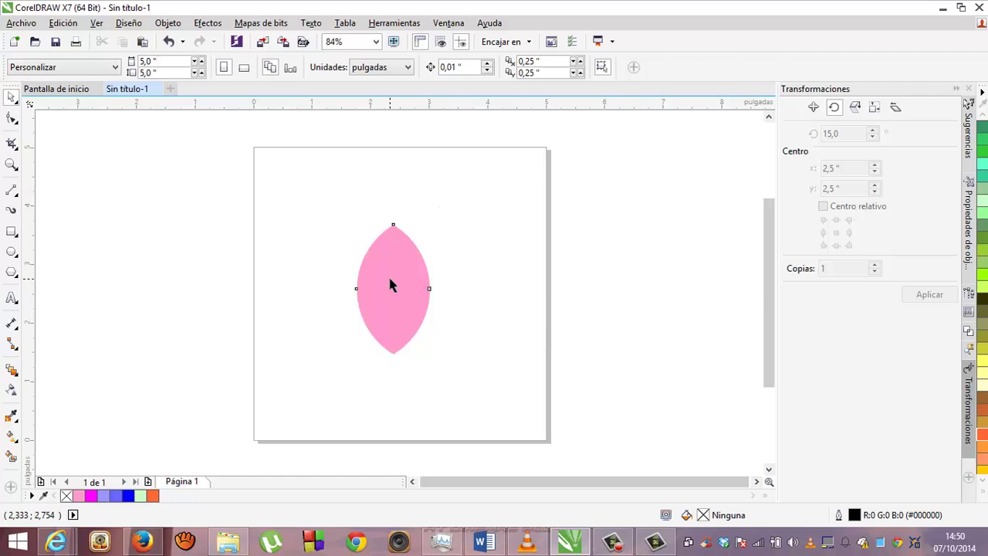
{"action": "left_click", "coordinate": [168, 23]}
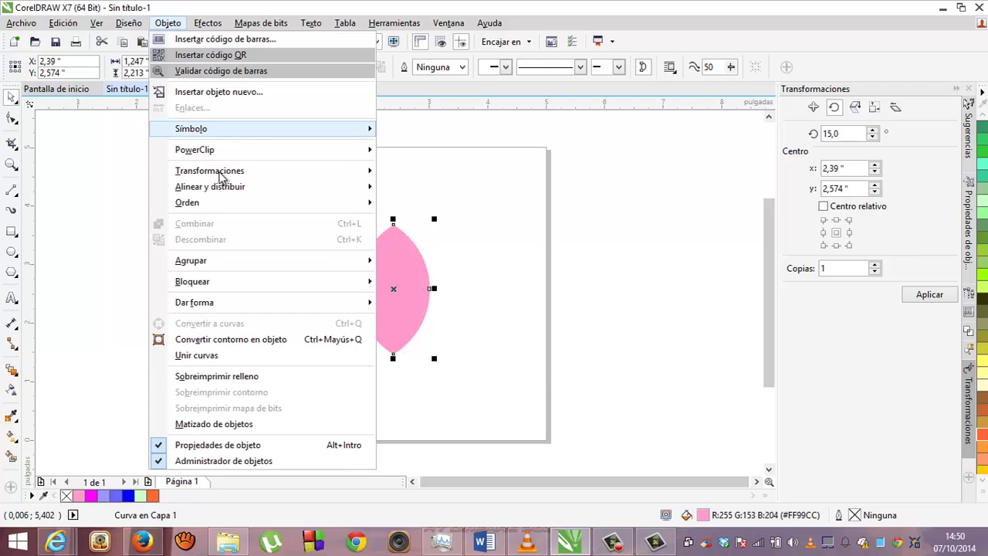
{"action": "mouse_move", "coordinate": [227, 173]}
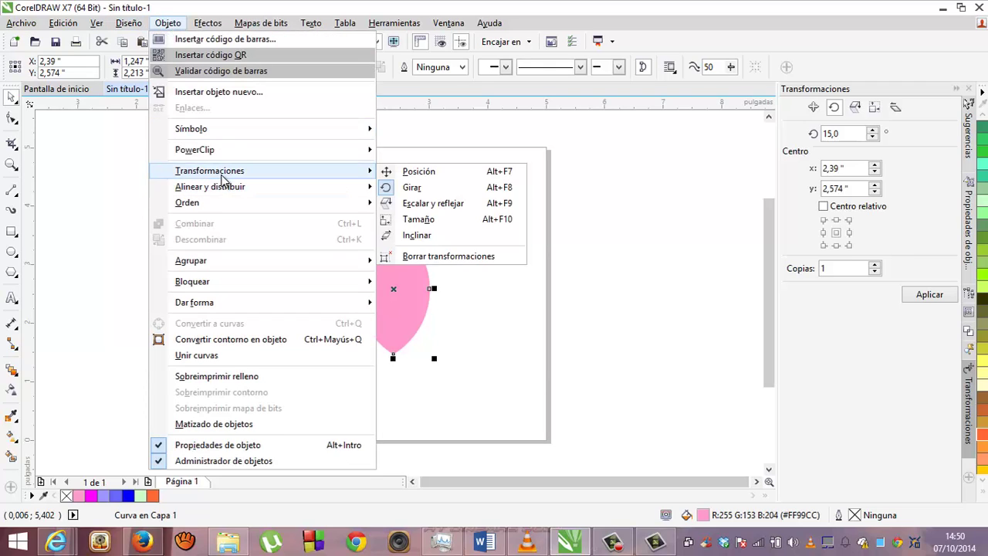
{"action": "left_click", "coordinate": [405, 189]}
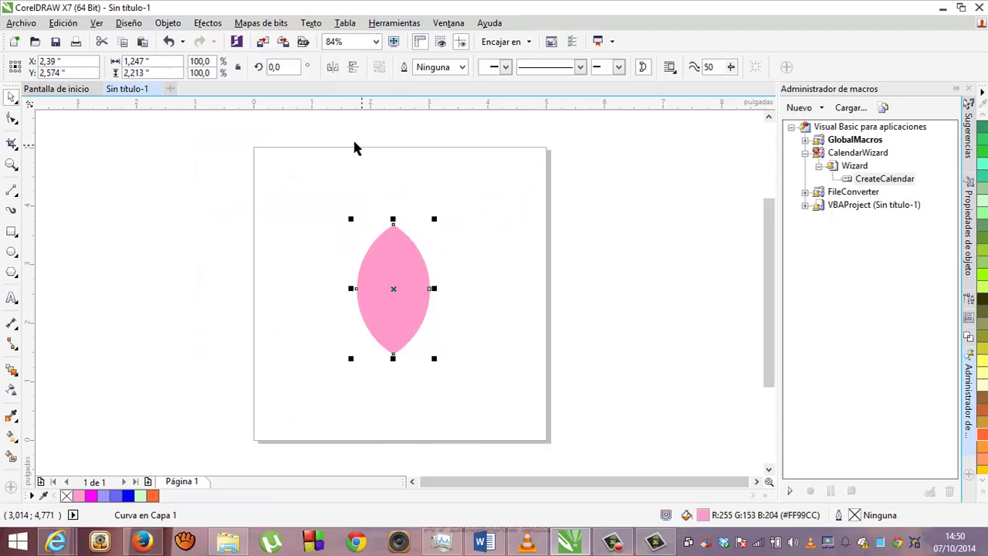
{"action": "left_click", "coordinate": [168, 23]}
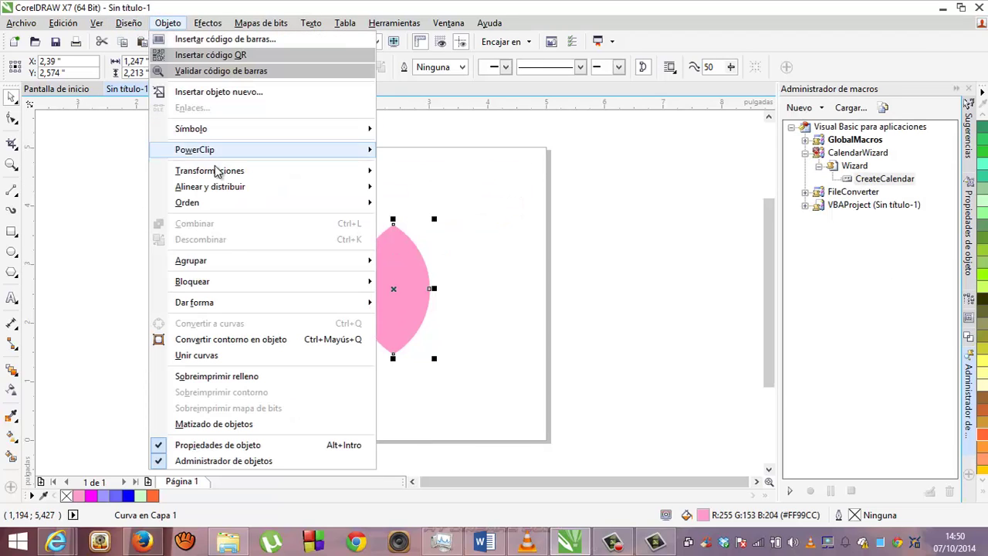
{"action": "mouse_move", "coordinate": [238, 172]}
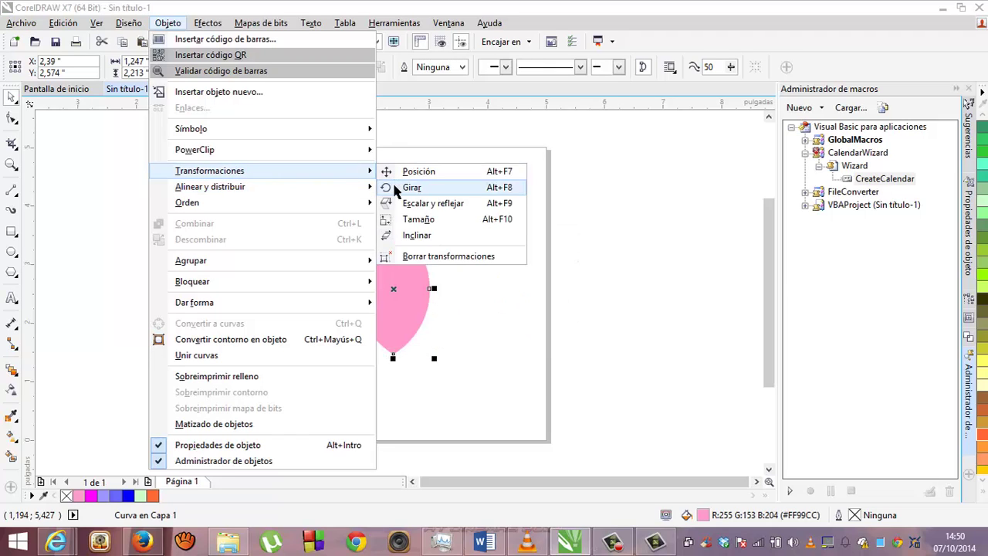
{"action": "left_click", "coordinate": [409, 187]}
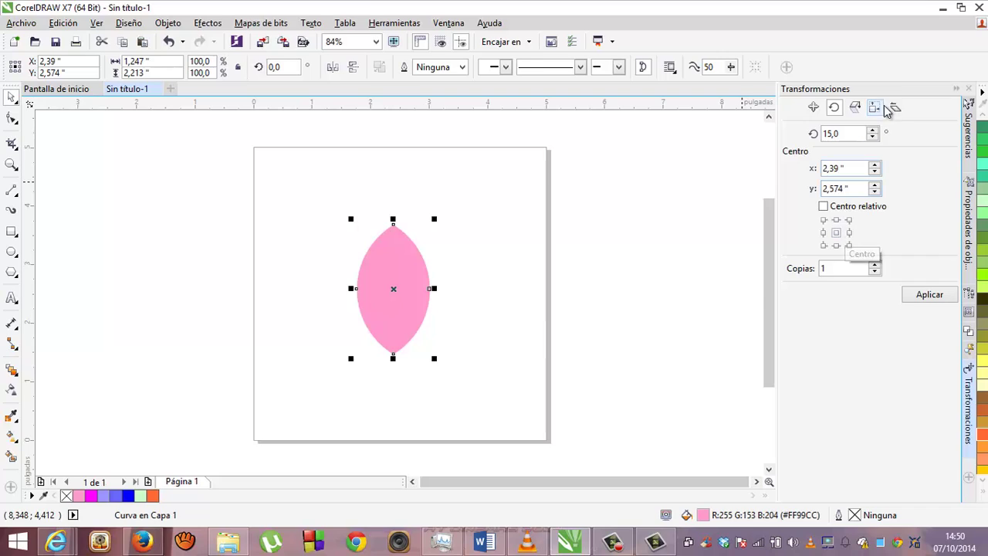
Step: Rotate the petal around its centre by 15° with 1 copy, applying it eleven times to complete a serrated round shape
{"action": "double_click", "coordinate": [851, 136]}
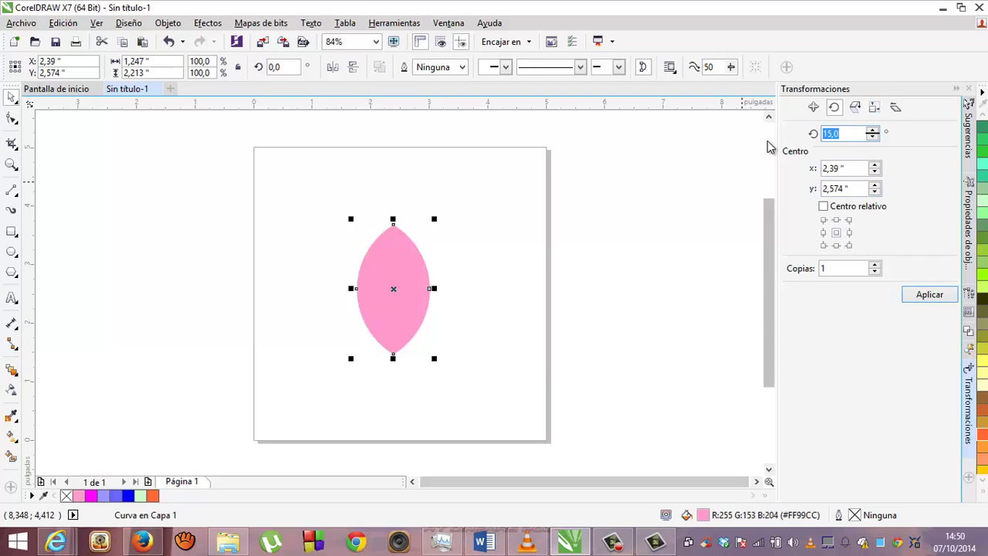
{"action": "key", "text": "Tab"}
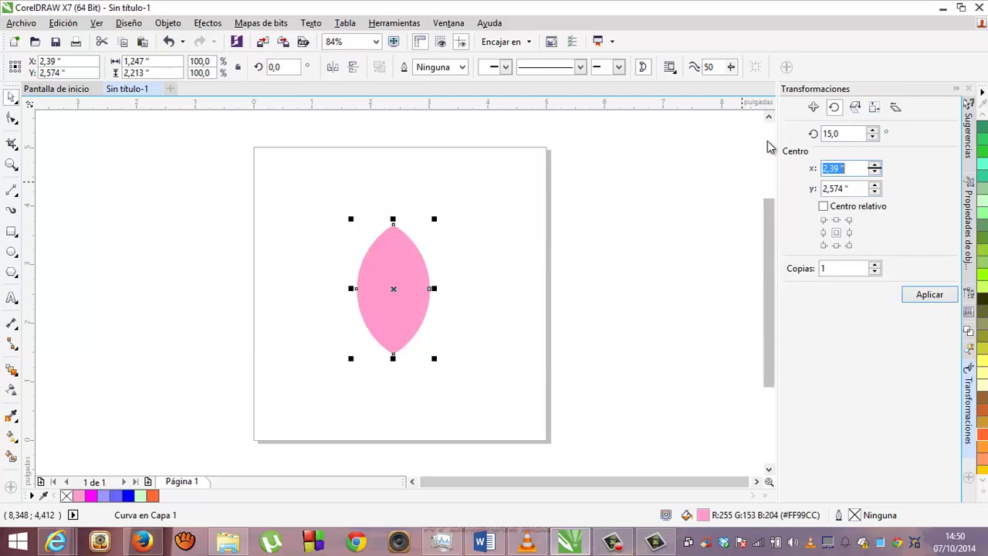
{"action": "left_click", "coordinate": [875, 271]}
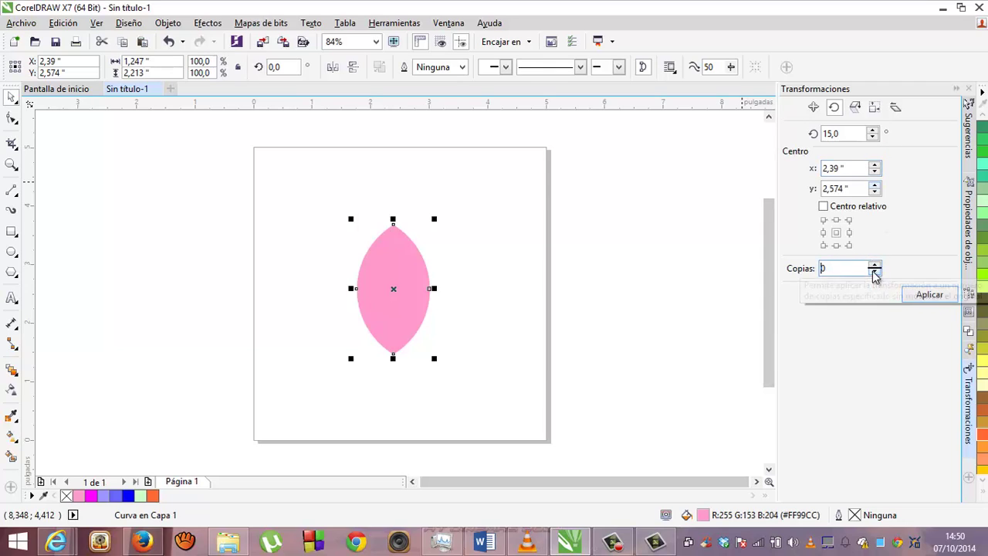
{"action": "left_click", "coordinate": [878, 266]}
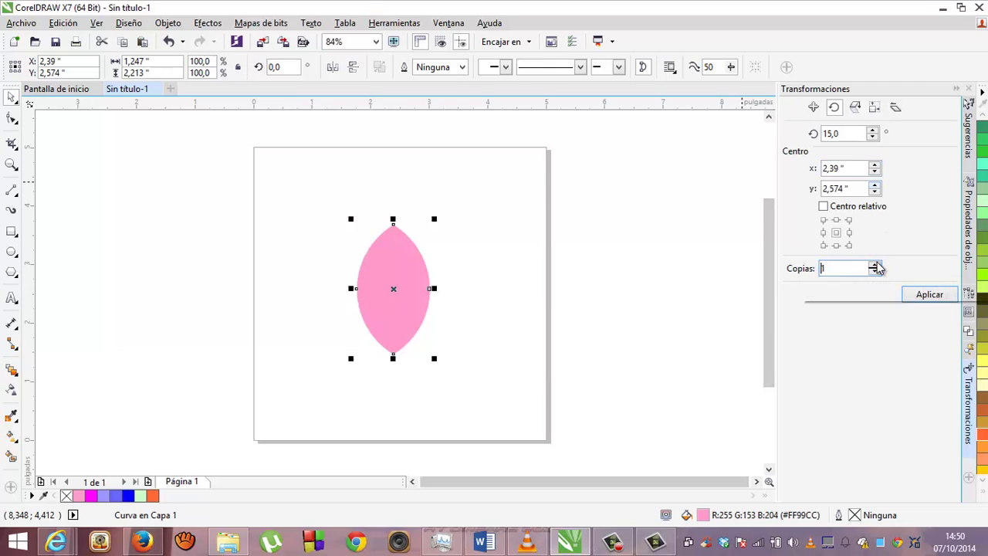
{"action": "left_click", "coordinate": [924, 297]}
{"action": "left_click", "coordinate": [924, 296]}
{"action": "left_click", "coordinate": [925, 297]}
{"action": "left_click", "coordinate": [924, 297]}
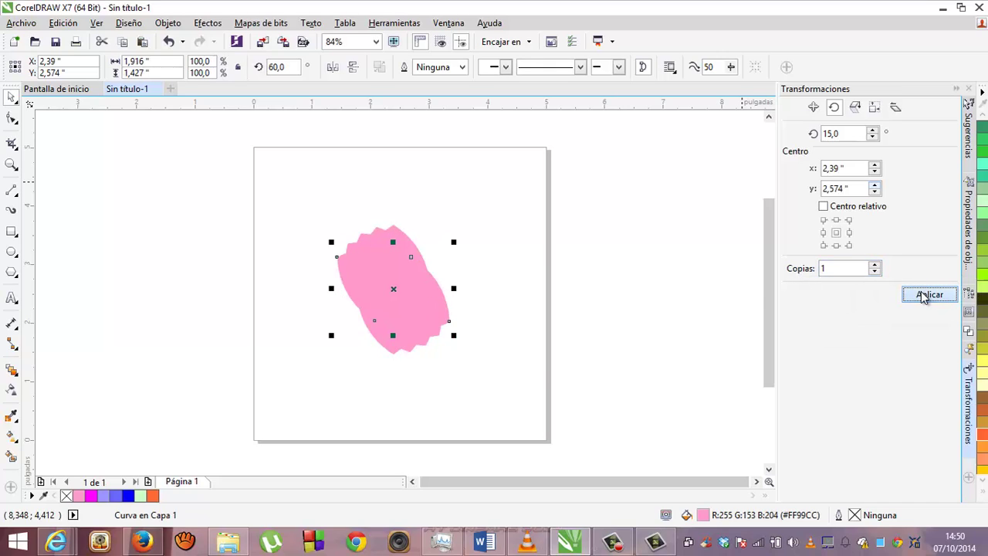
{"action": "left_click", "coordinate": [925, 296]}
{"action": "left_click", "coordinate": [925, 297]}
{"action": "left_click", "coordinate": [925, 297]}
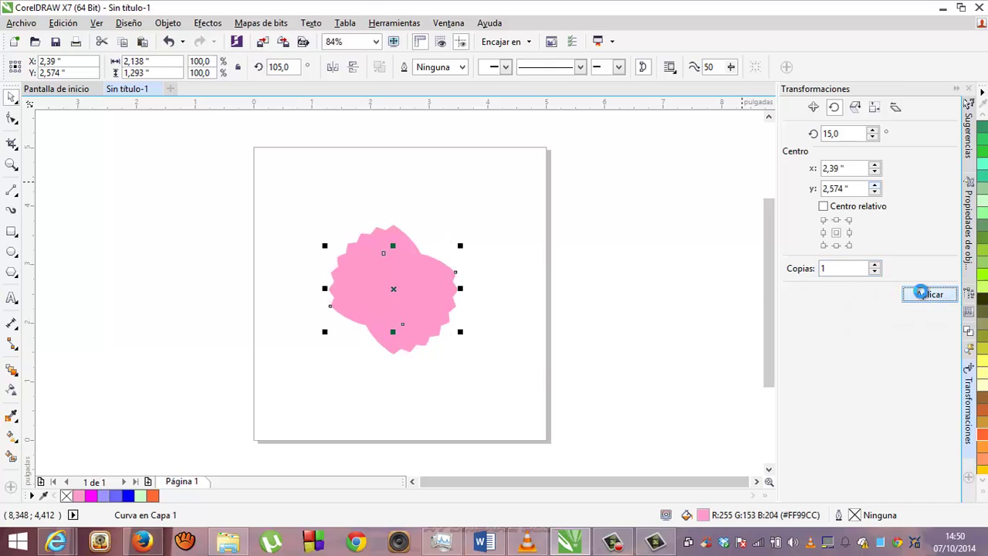
{"action": "left_click", "coordinate": [924, 296]}
{"action": "left_click", "coordinate": [924, 296]}
{"action": "left_click", "coordinate": [925, 296]}
{"action": "left_click", "coordinate": [924, 297]}
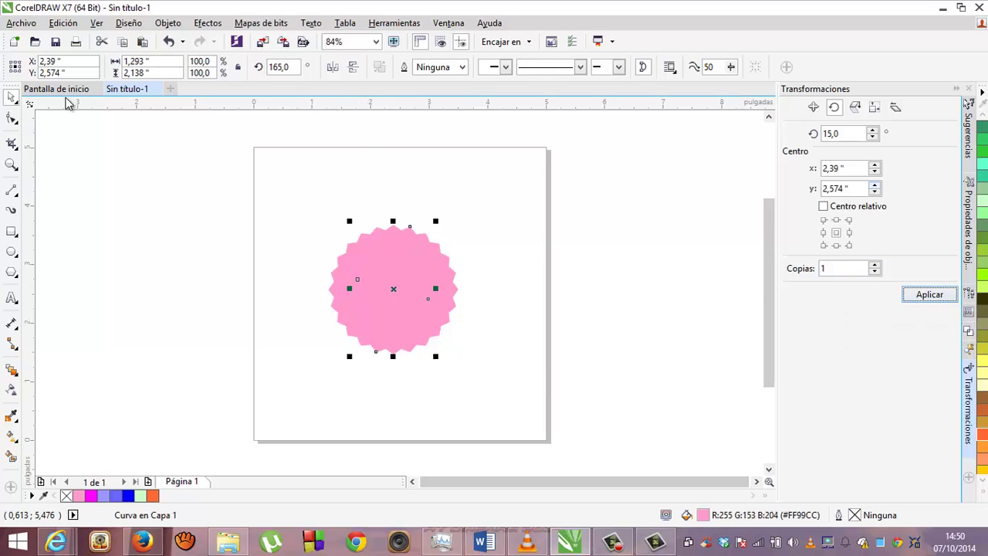
Step: Select all twelve petals of the rosette and apply a uniform transparency of 50 to them
{"action": "left_click", "coordinate": [285, 212]}
{"action": "left_click_drag", "start_coordinate": [279, 192], "coordinate": [519, 392]}
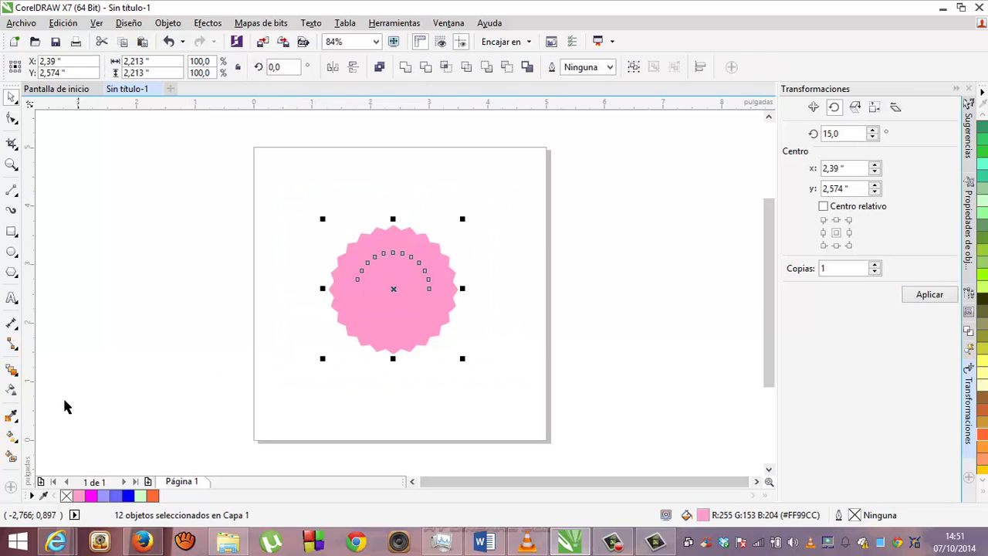
{"action": "left_click", "coordinate": [12, 392]}
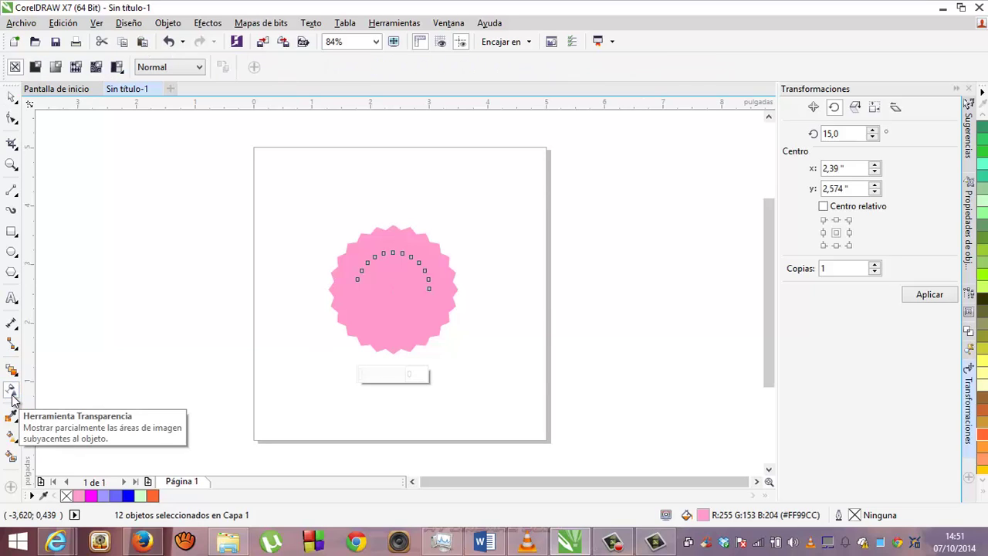
{"action": "left_click", "coordinate": [35, 67]}
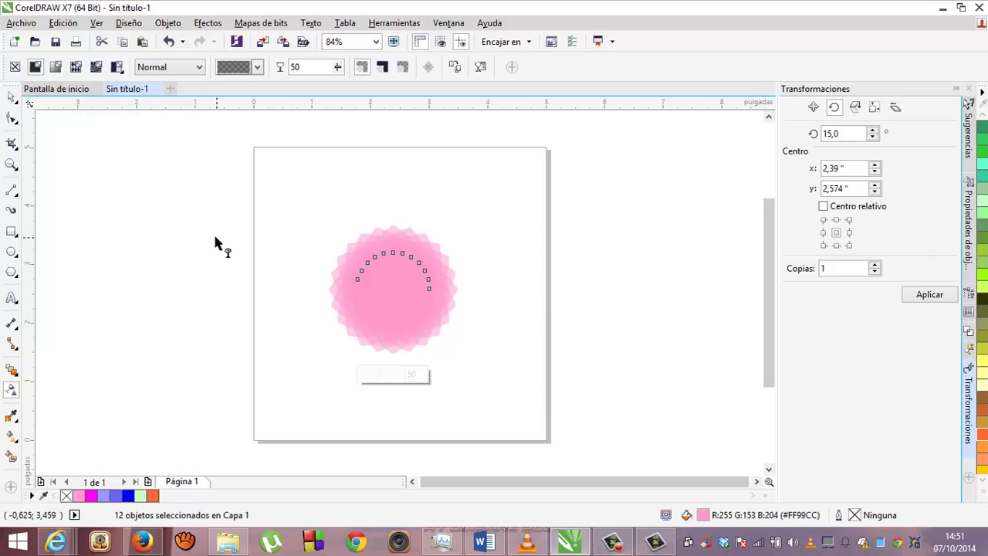
{"action": "left_click", "coordinate": [10, 97]}
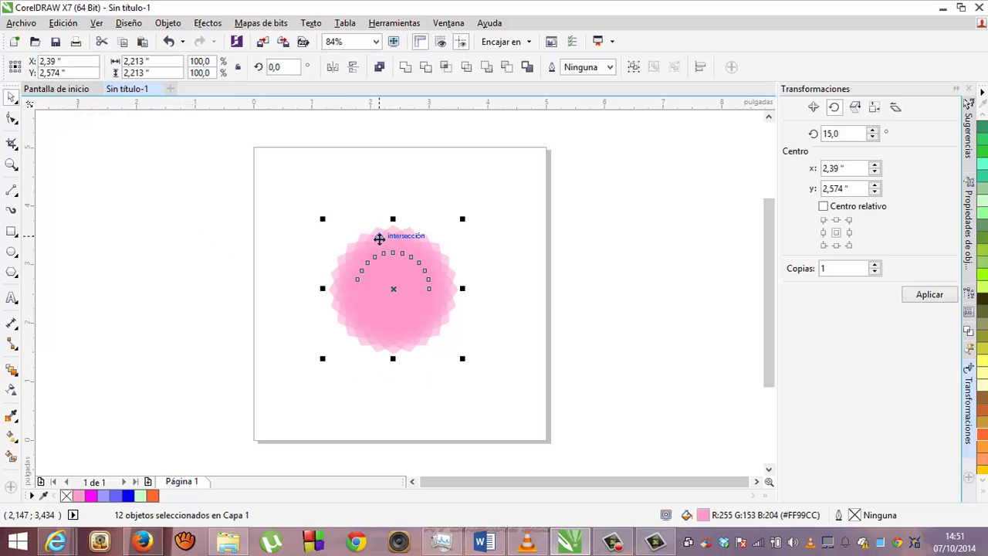
Step: Fill the petal rotated 105° with olive green and the one rotated 135° with light green (#99CC66)
{"action": "left_click", "coordinate": [522, 282]}
{"action": "left_click", "coordinate": [453, 280]}
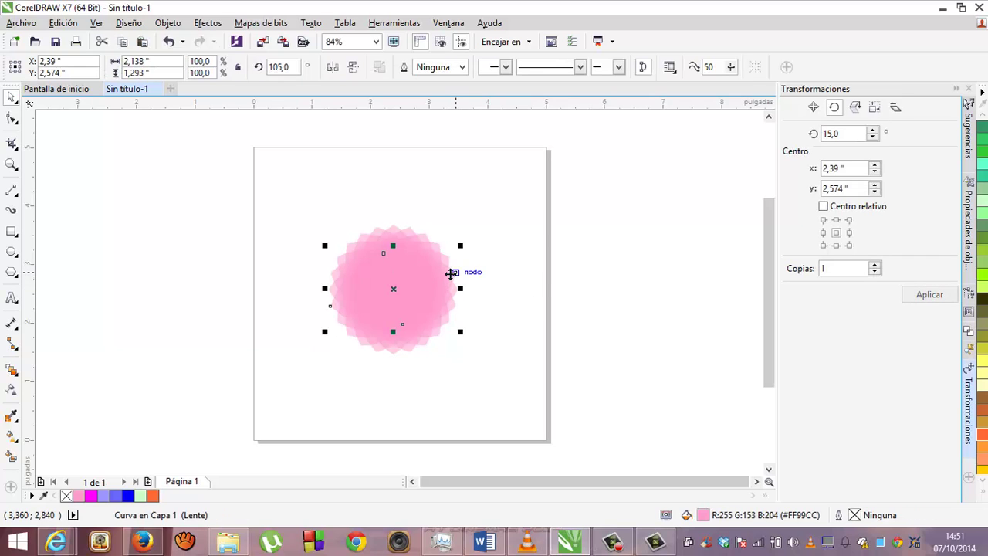
{"action": "left_click", "coordinate": [983, 330]}
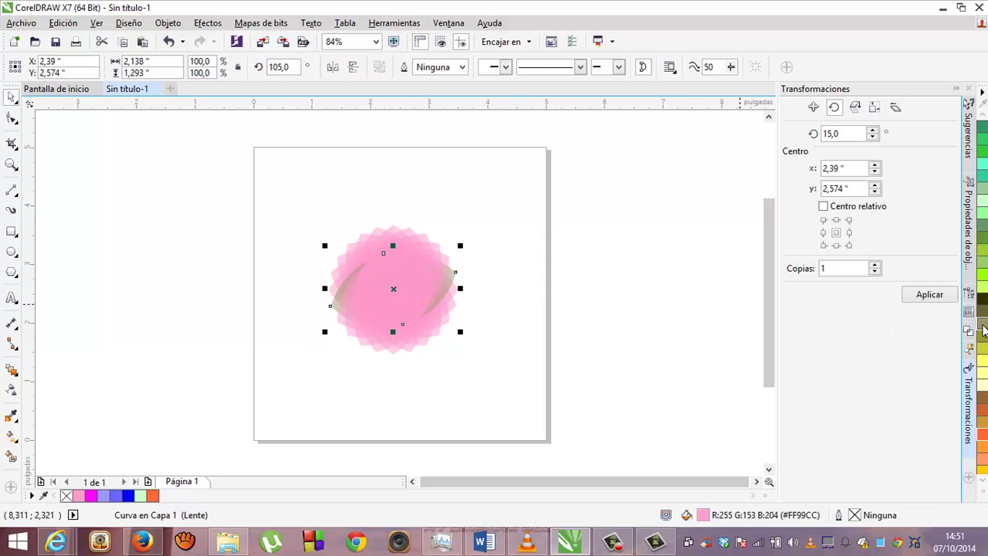
{"action": "left_click", "coordinate": [476, 331]}
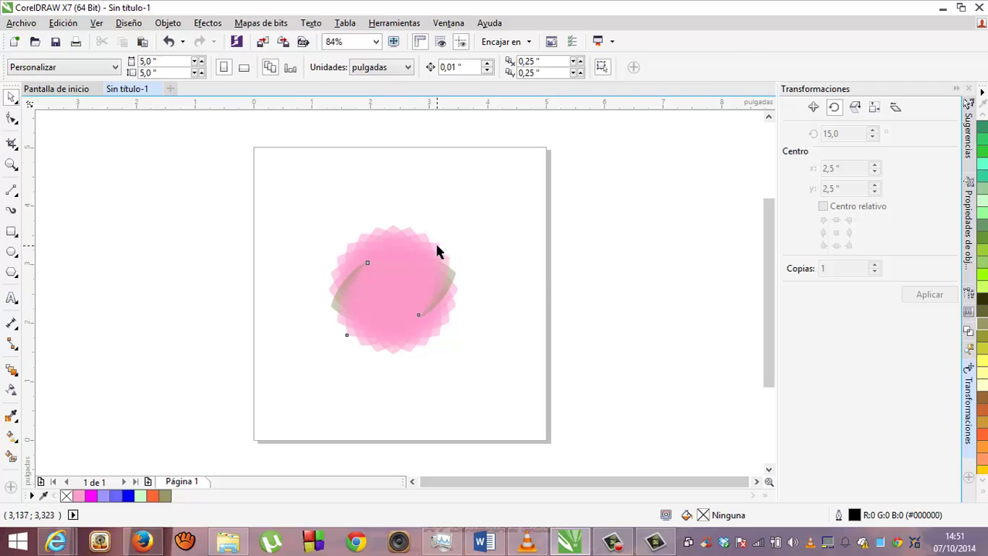
{"action": "left_click", "coordinate": [437, 251]}
{"action": "left_click", "coordinate": [982, 259]}
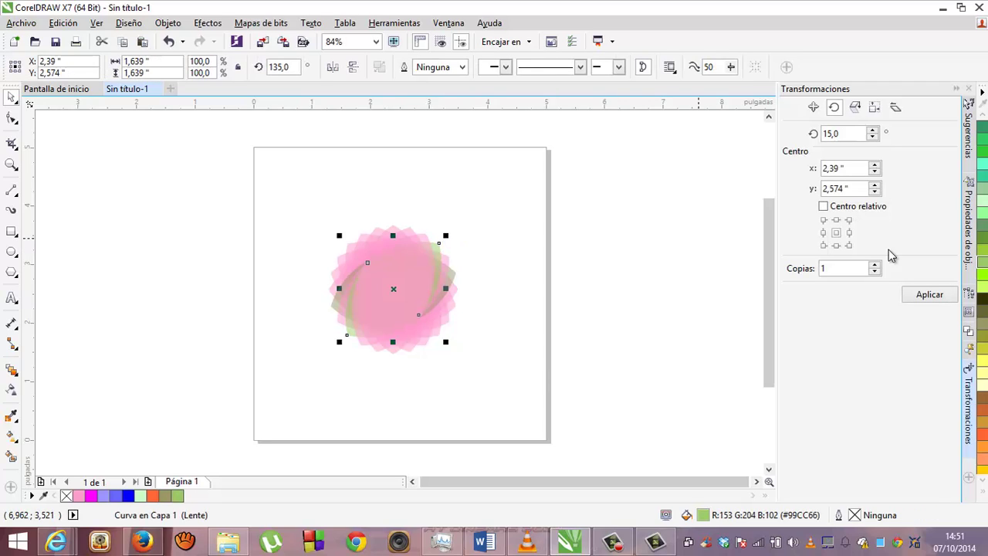
Step: Fill the petal rotated 30° with orange and the one rotated 60° with violet (#9966FF)
{"action": "left_click", "coordinate": [373, 240]}
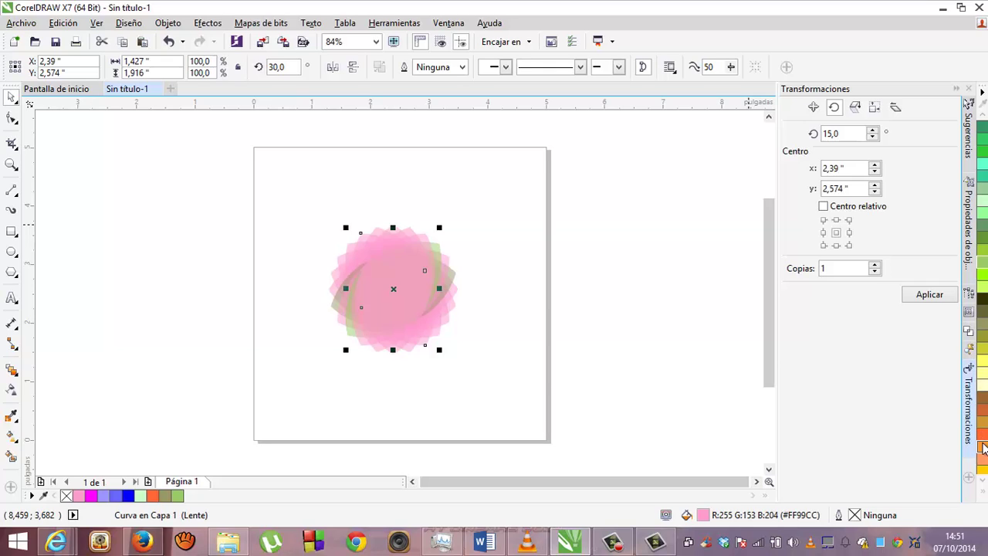
{"action": "left_click", "coordinate": [983, 448]}
{"action": "left_click", "coordinate": [414, 251]}
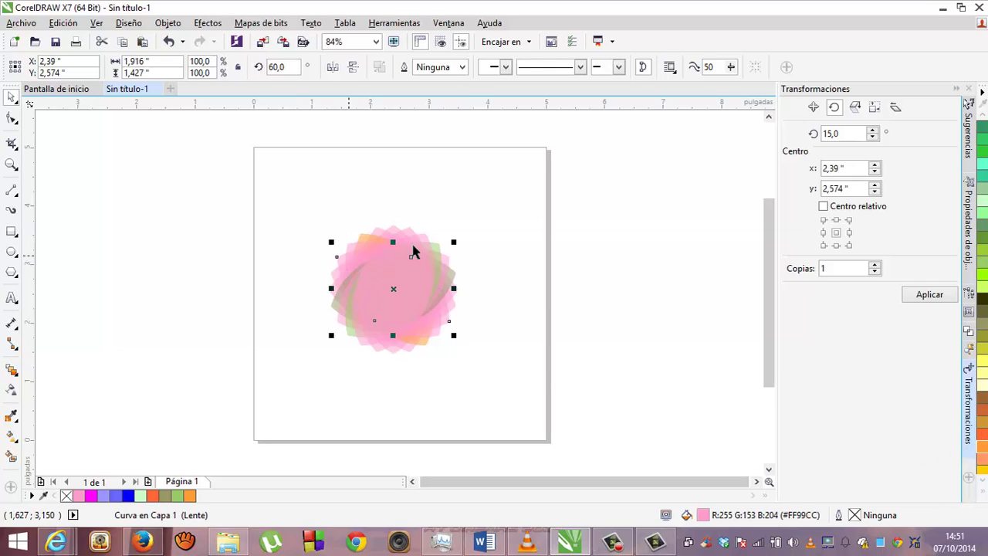
{"action": "left_click", "coordinate": [984, 480]}
{"action": "left_click", "coordinate": [983, 480]}
{"action": "left_click", "coordinate": [984, 481]}
{"action": "left_click", "coordinate": [984, 480]}
{"action": "left_click", "coordinate": [984, 480]}
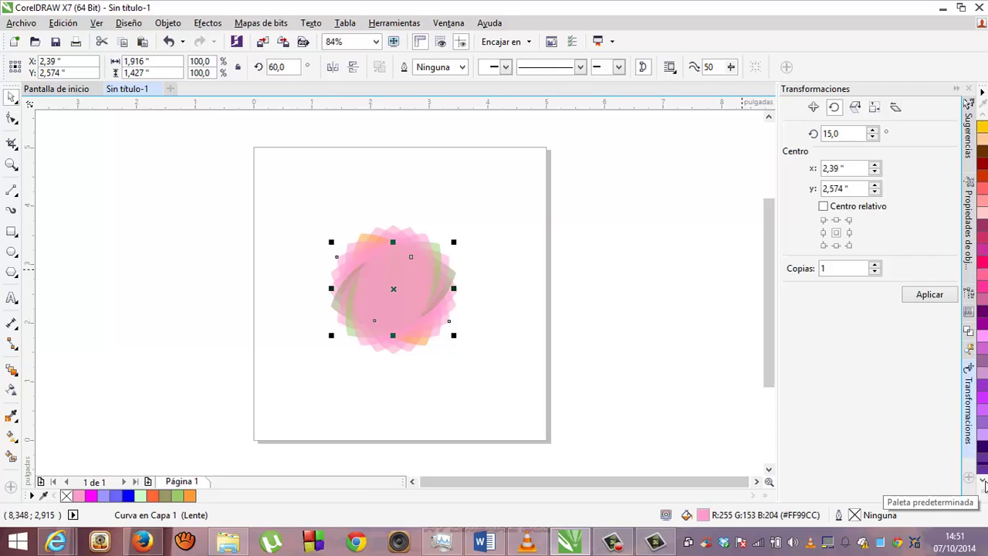
{"action": "left_click", "coordinate": [983, 480]}
{"action": "left_click", "coordinate": [979, 418]}
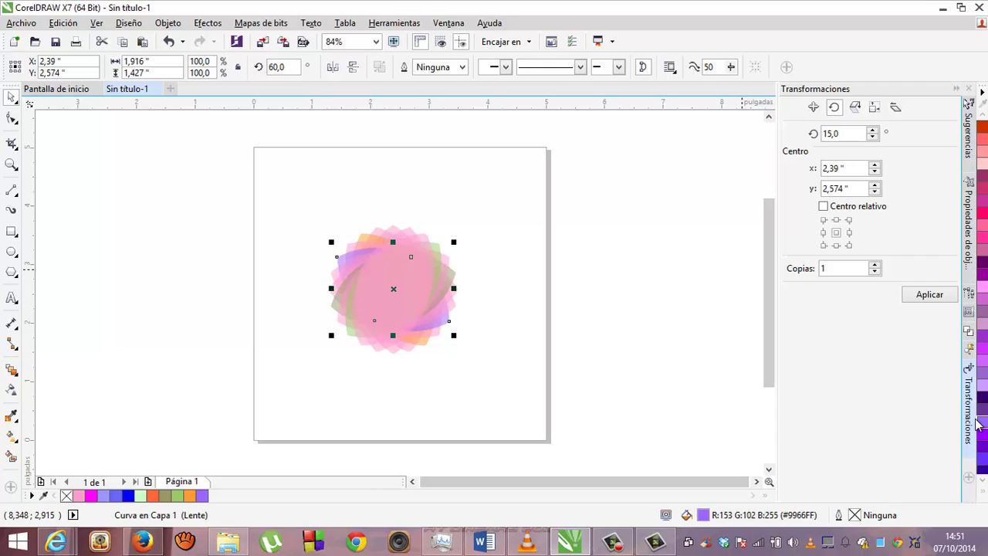
Step: Fill the petal rotated 75° with dark violet (#330099)
{"action": "left_click", "coordinate": [336, 278]}
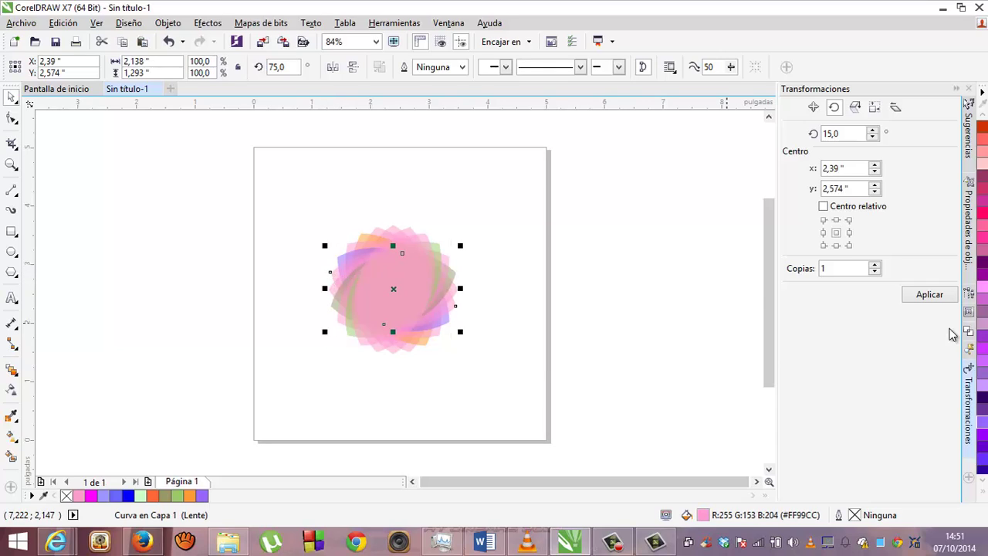
{"action": "left_click", "coordinate": [984, 481]}
{"action": "left_click", "coordinate": [984, 481]}
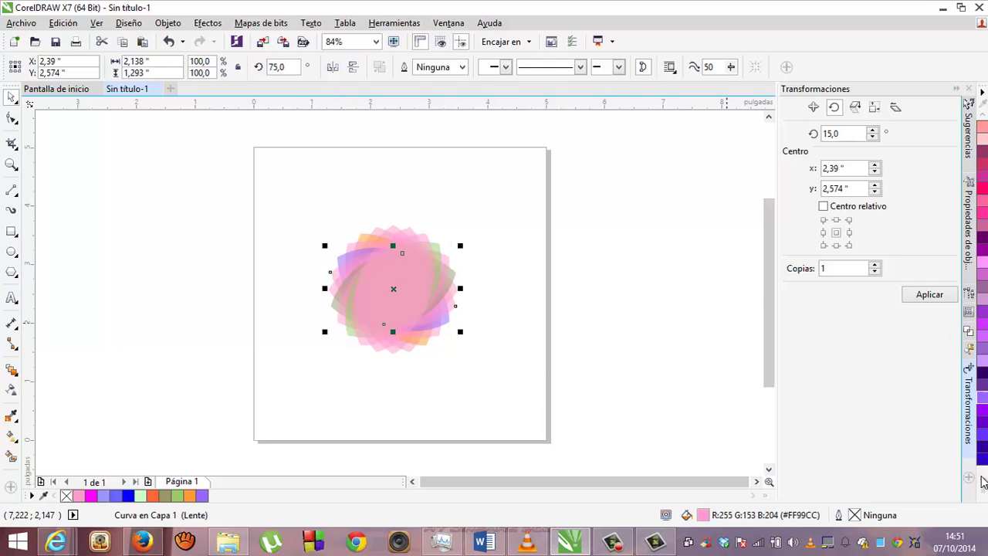
{"action": "left_click", "coordinate": [982, 442]}
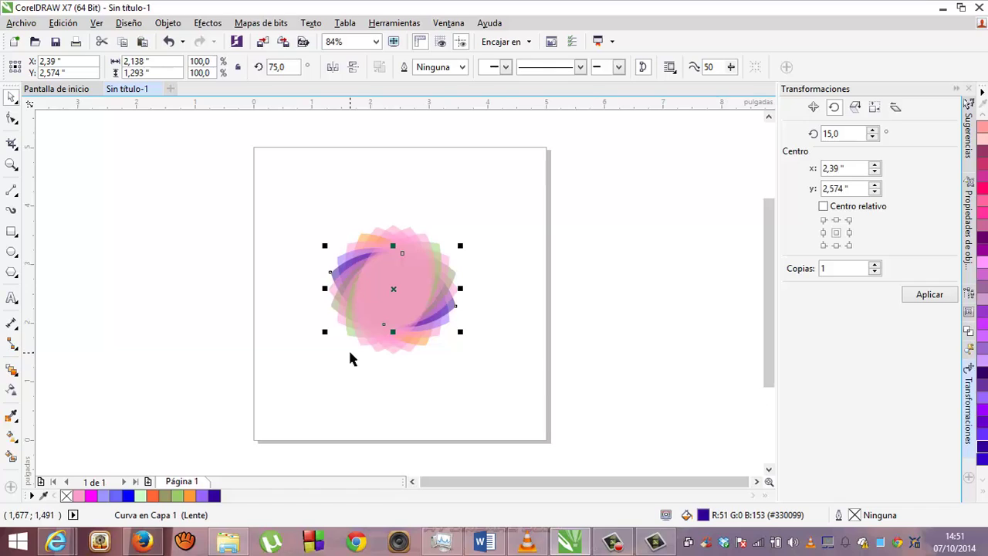
Step: Fill the petal rotated 165° with Amarillo claro (#FFFF66) and deselect it
{"action": "left_click", "coordinate": [375, 353]}
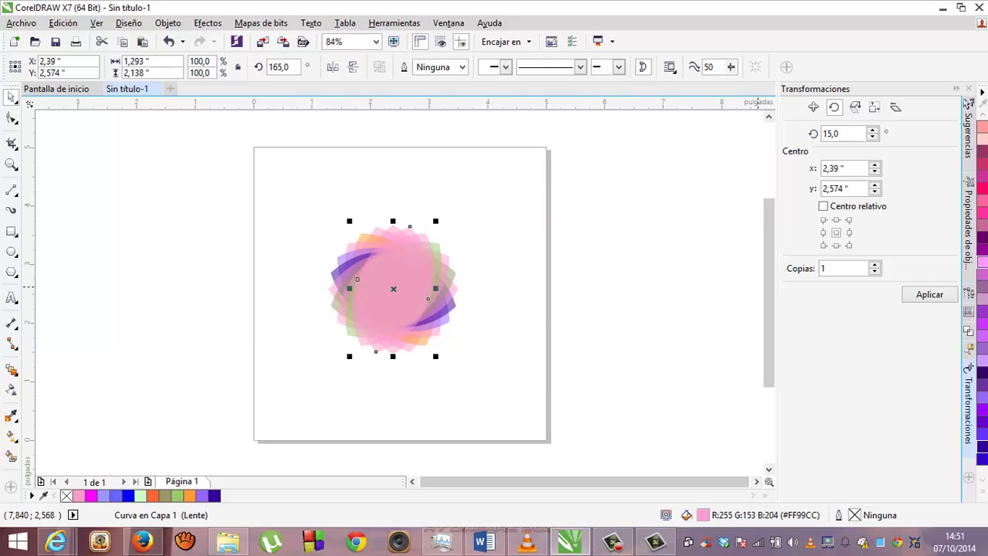
{"action": "left_click", "coordinate": [984, 114]}
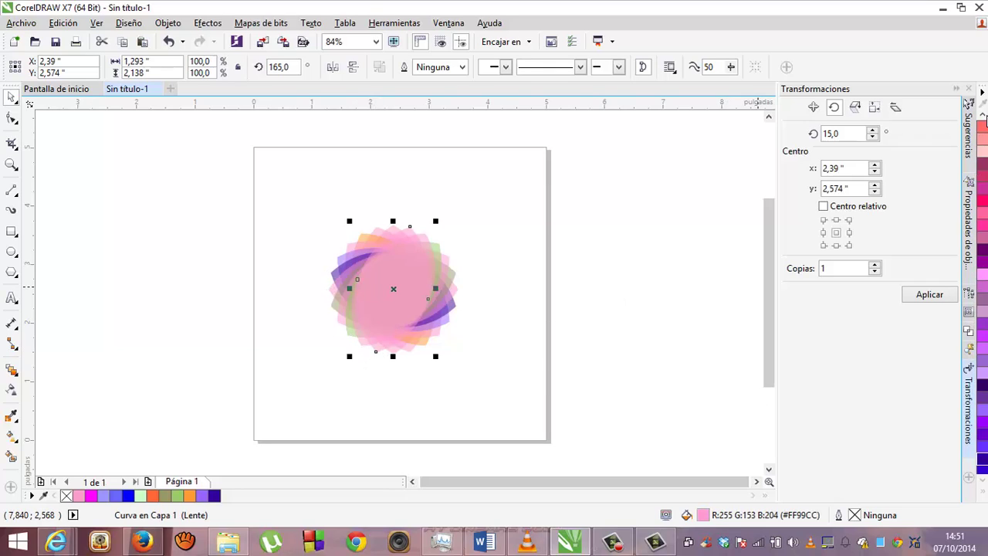
{"action": "left_click", "coordinate": [984, 115]}
{"action": "left_click", "coordinate": [984, 115]}
{"action": "left_click", "coordinate": [984, 115]}
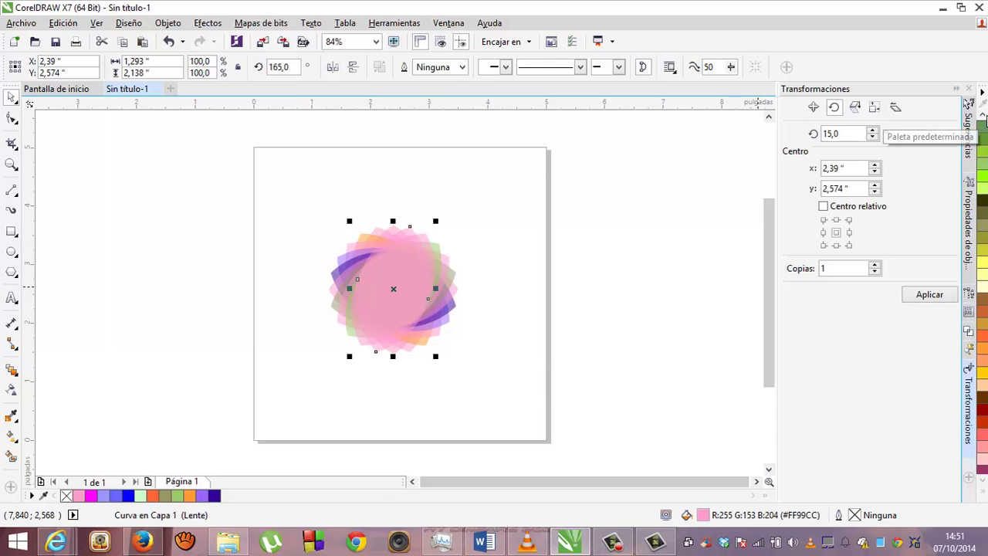
{"action": "left_click", "coordinate": [983, 263]}
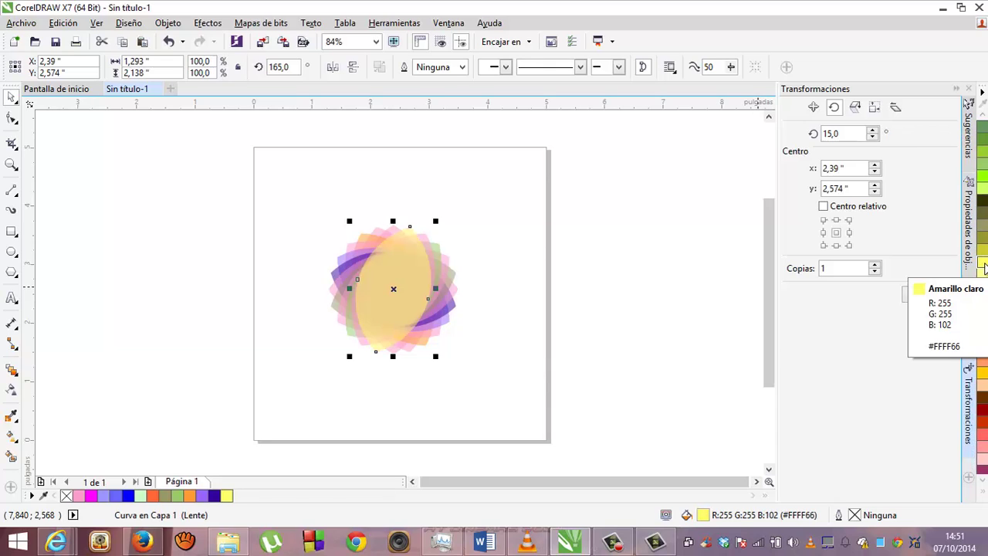
{"action": "left_click", "coordinate": [577, 184]}
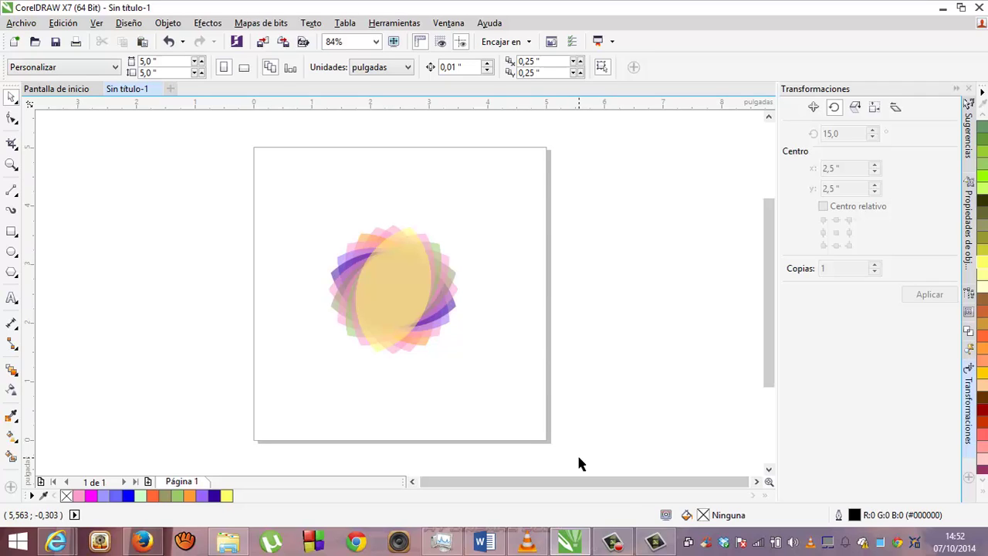
{"action": "left_click", "coordinate": [613, 541]}
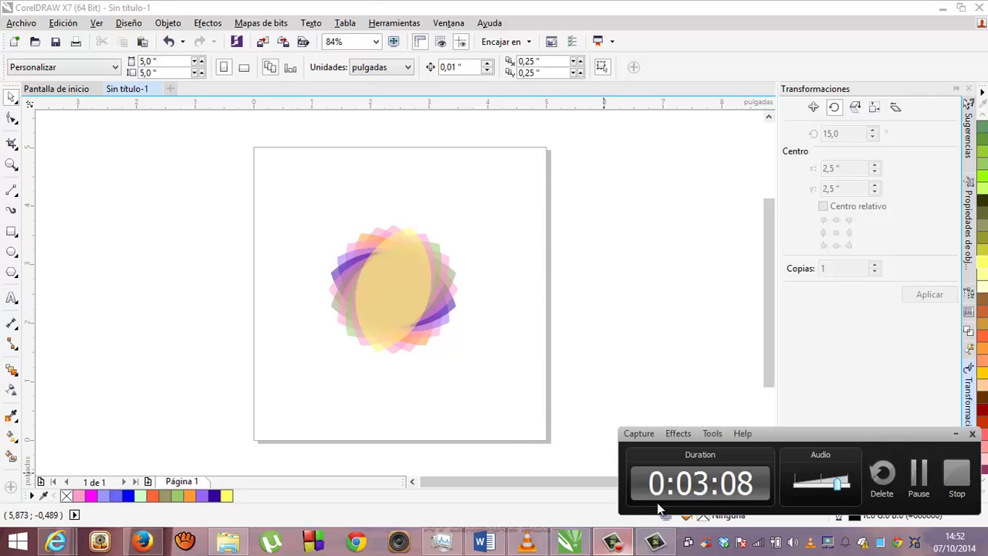